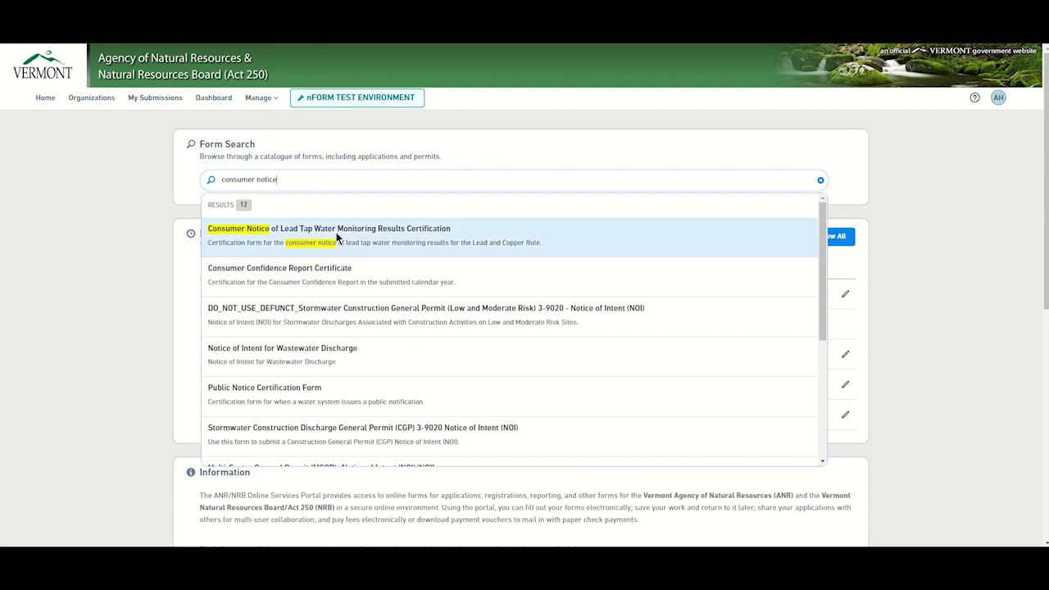
Step: Open the Consumer Notice lead certification form for WSID 20567 and begin form entry
left_click(340, 235)
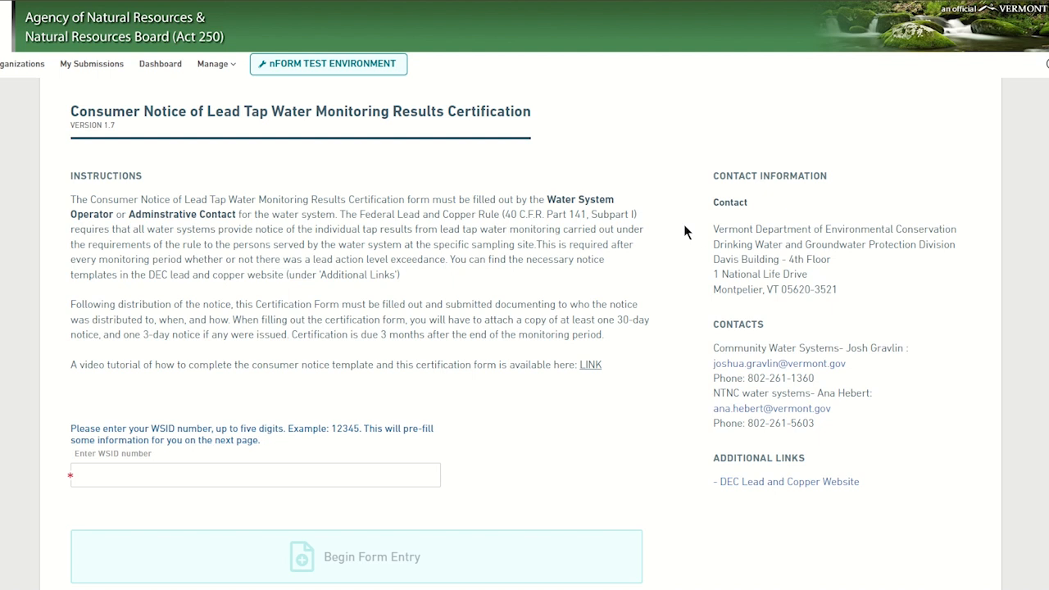
left_click(129, 476)
type("20567")
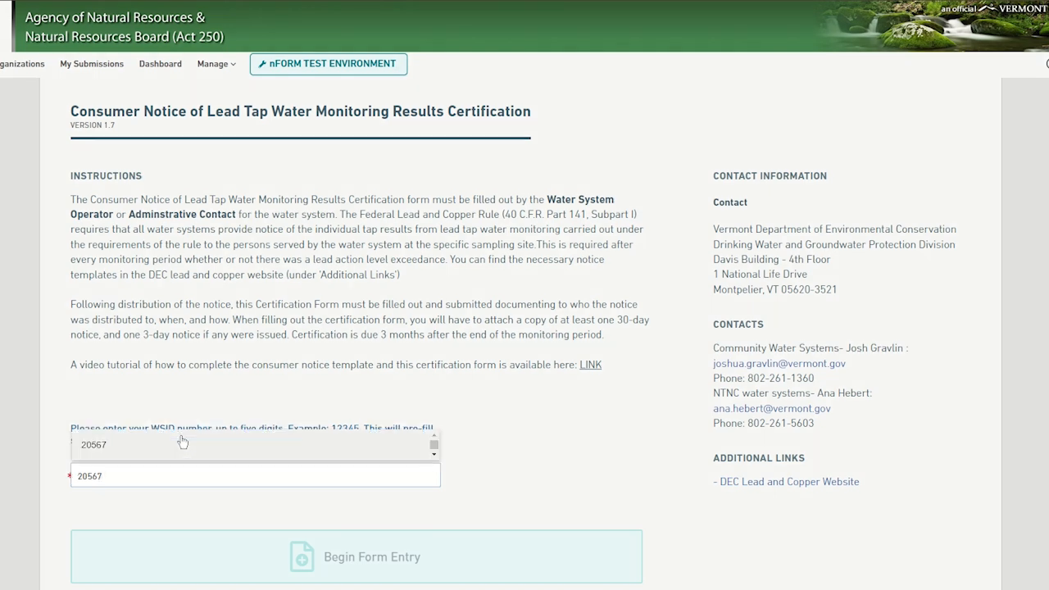
left_click(183, 442)
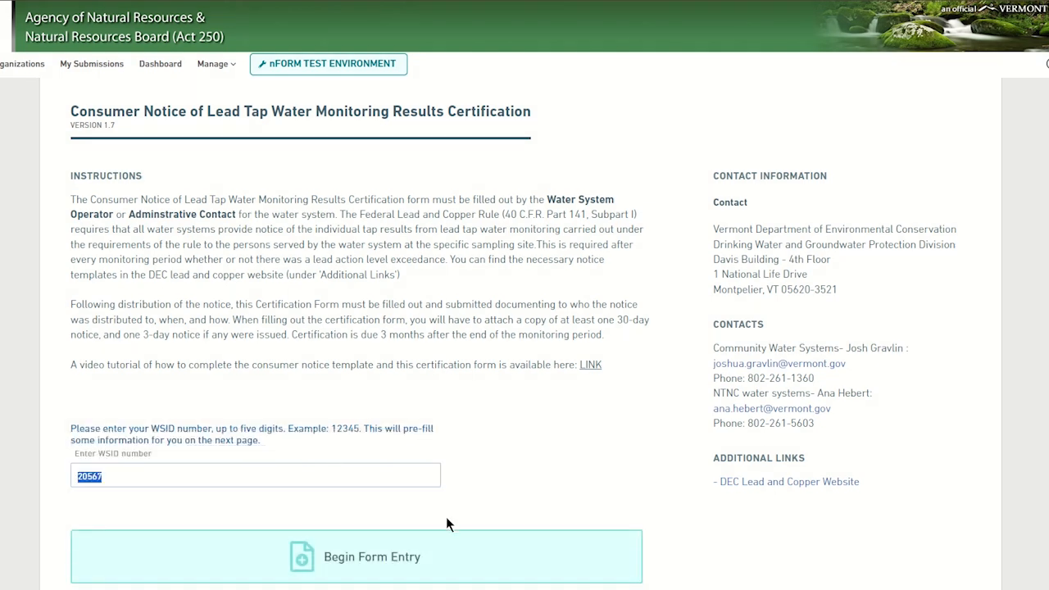
left_click(380, 562)
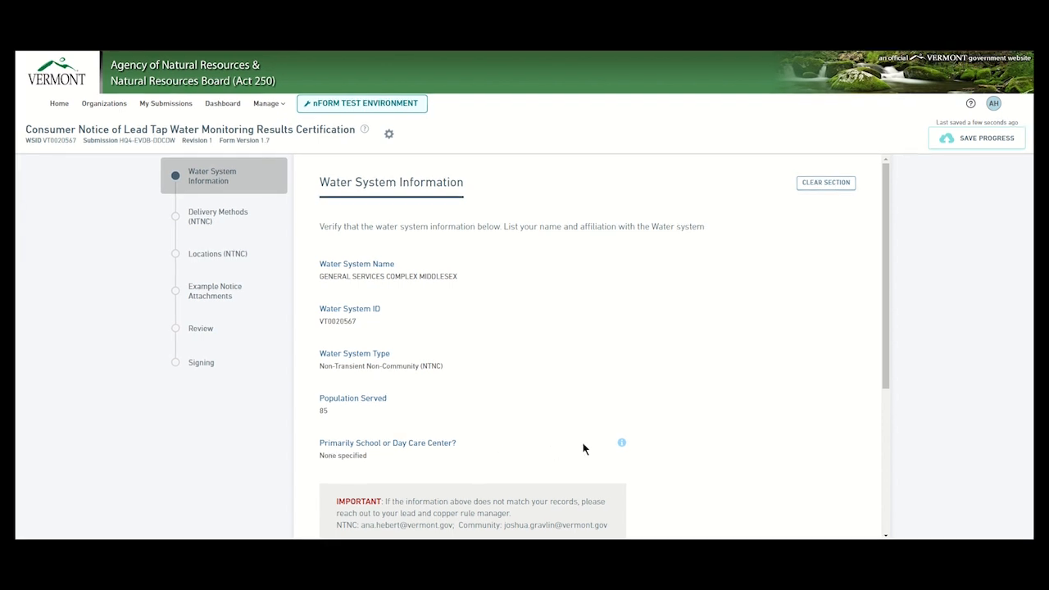
Step: Enter your name, set affiliation to Other described as 'Example', and advance to Delivery Methods
scroll(583, 448, "down", 3)
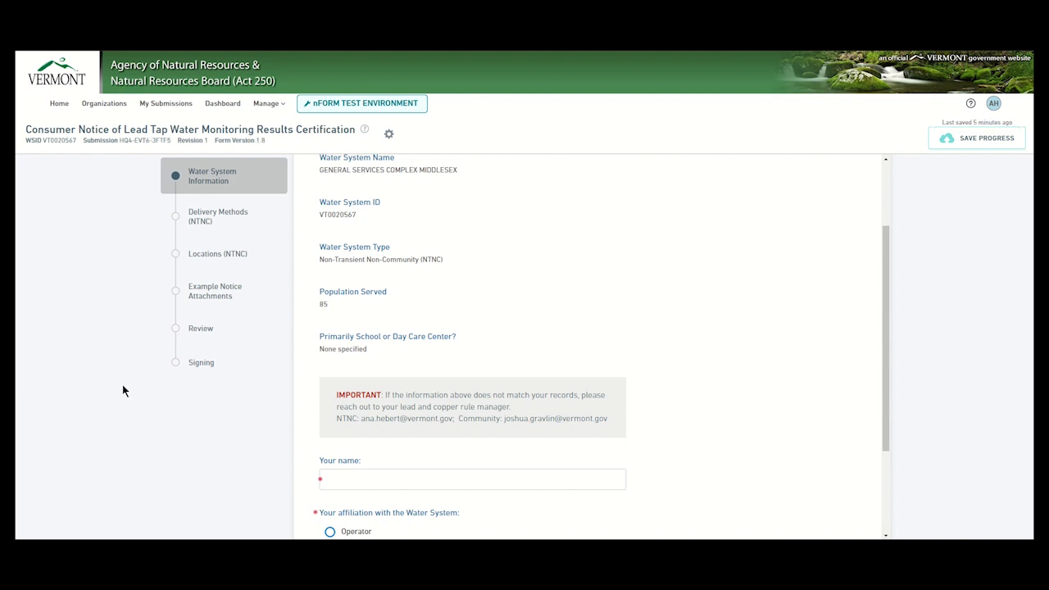
scroll(674, 397, "down", 1)
scroll(675, 397, "down", 1)
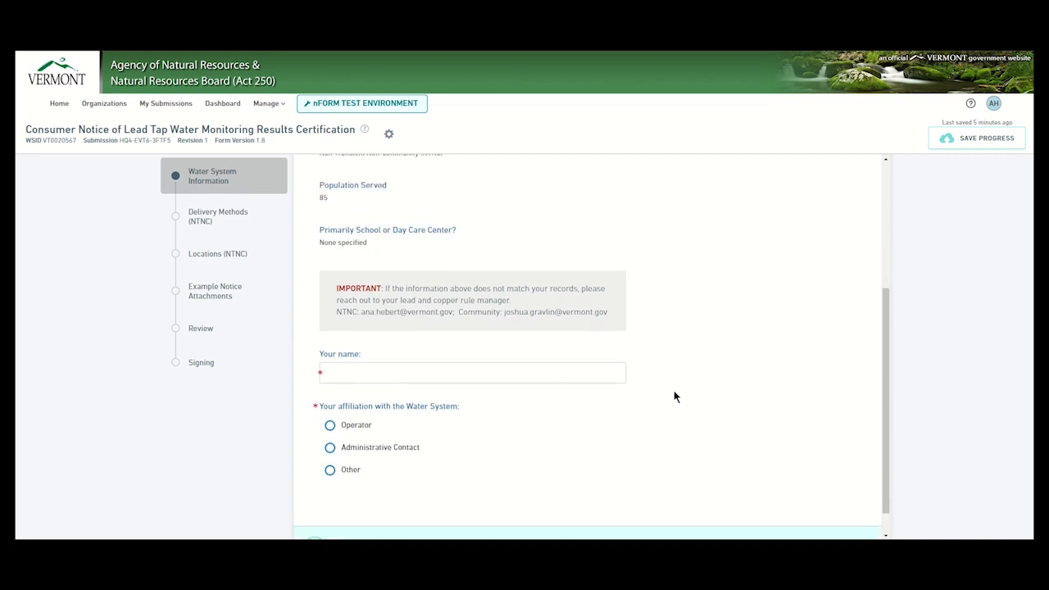
left_click(424, 374)
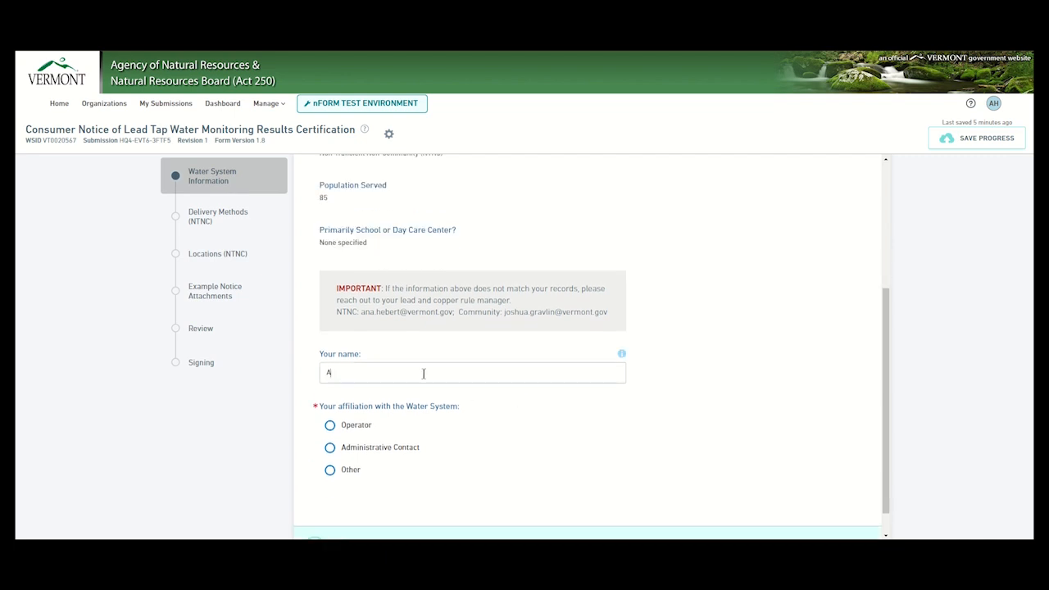
left_click(330, 472)
type("Examp")
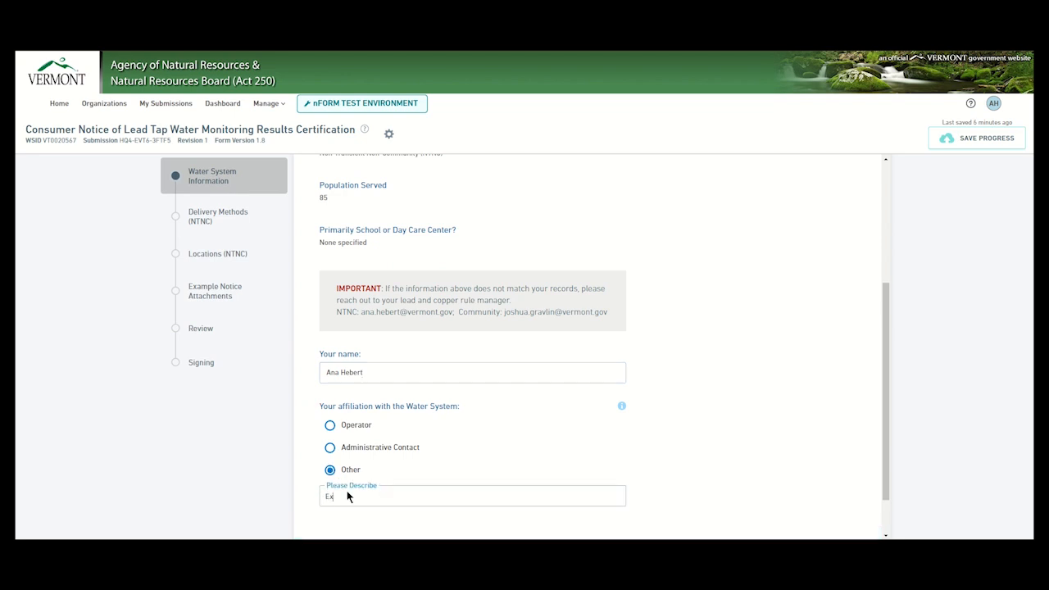
type("le")
scroll(697, 440, "down", 2)
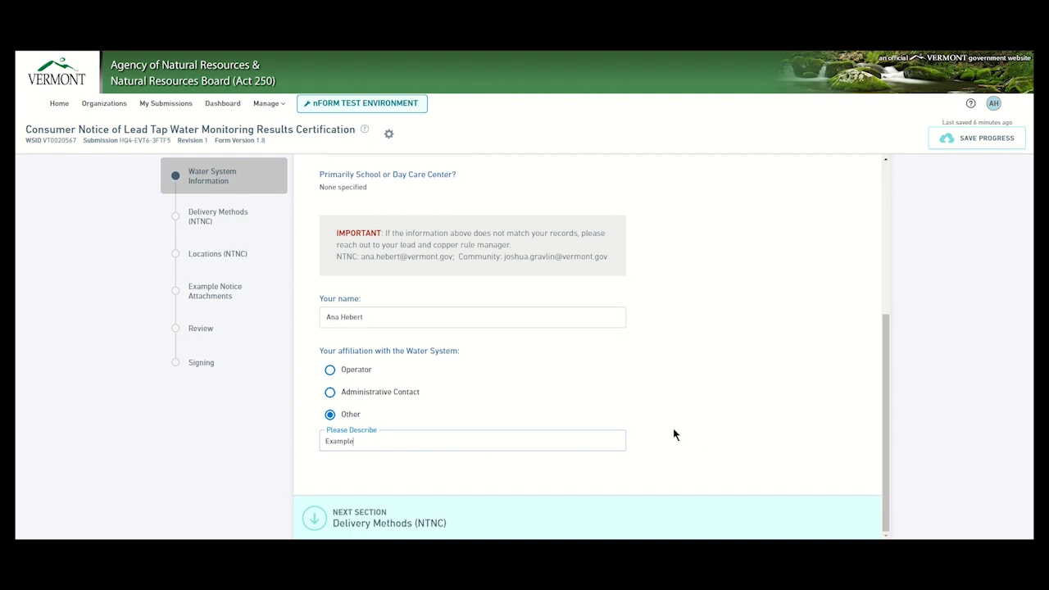
left_click(402, 524)
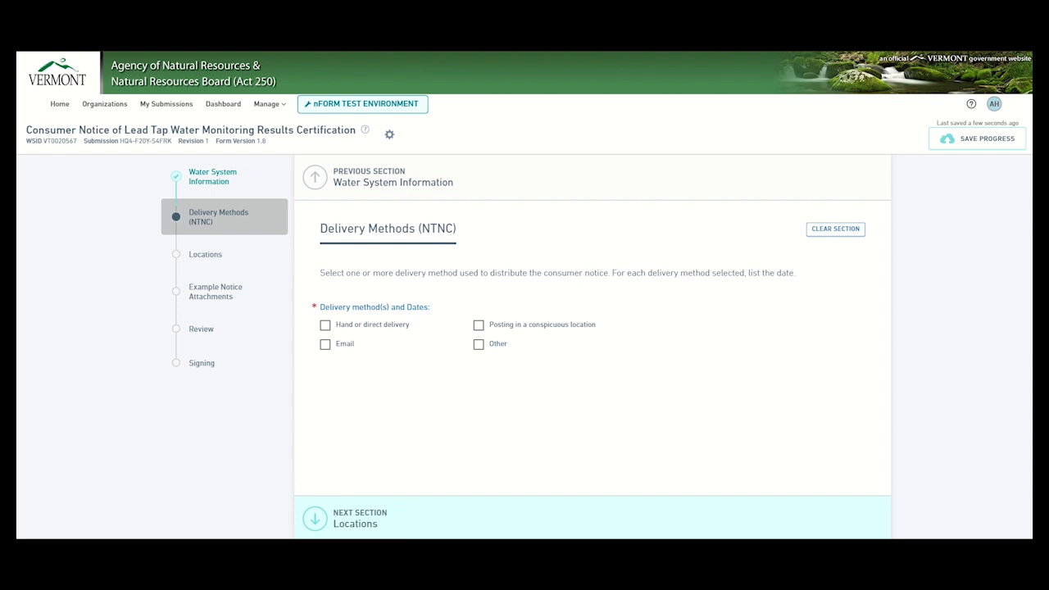
Step: Choose posting in a conspicuous location dated June 14, 2024, then advance to Locations
left_click(479, 326)
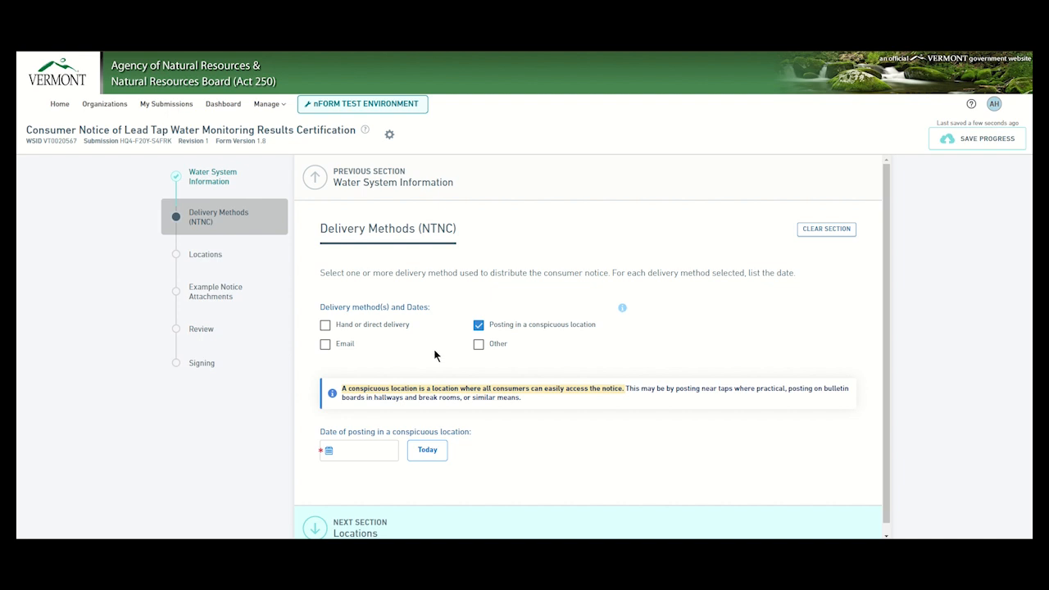
left_click(328, 451)
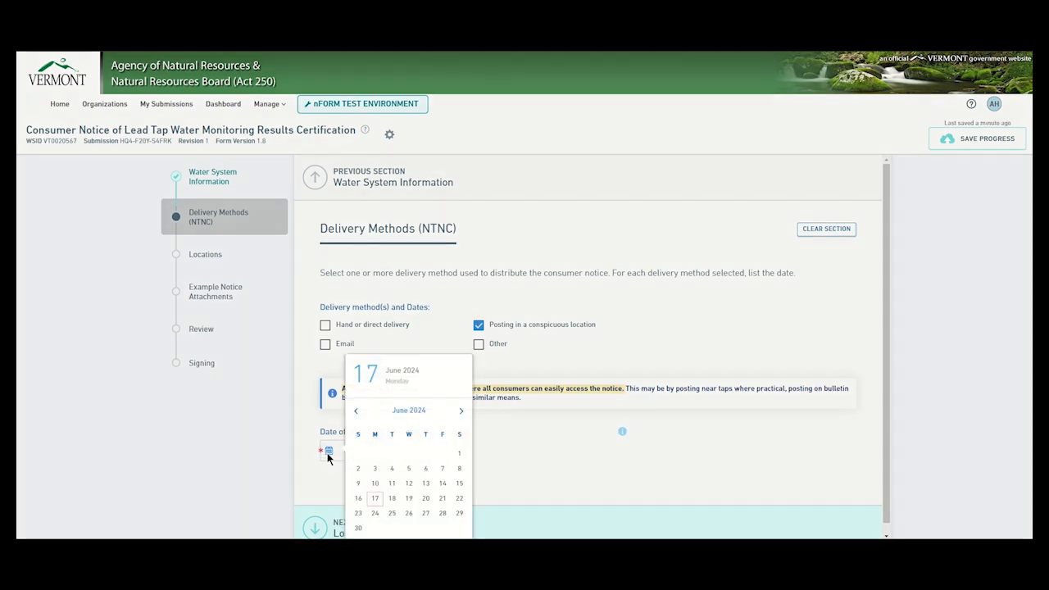
left_click(443, 483)
left_click(489, 483)
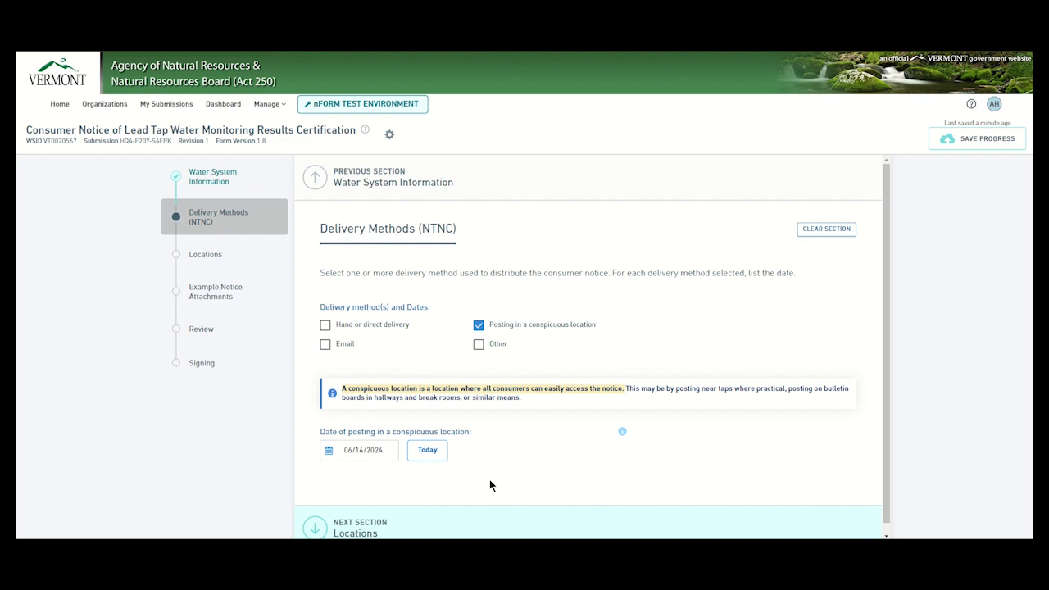
scroll(495, 480, "down", 1)
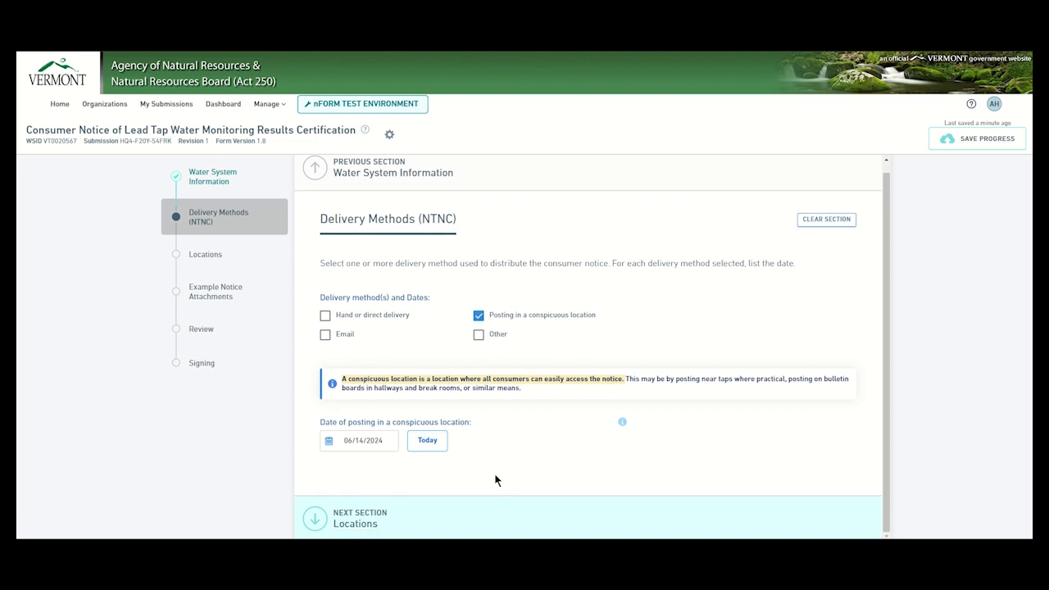
left_click(435, 526)
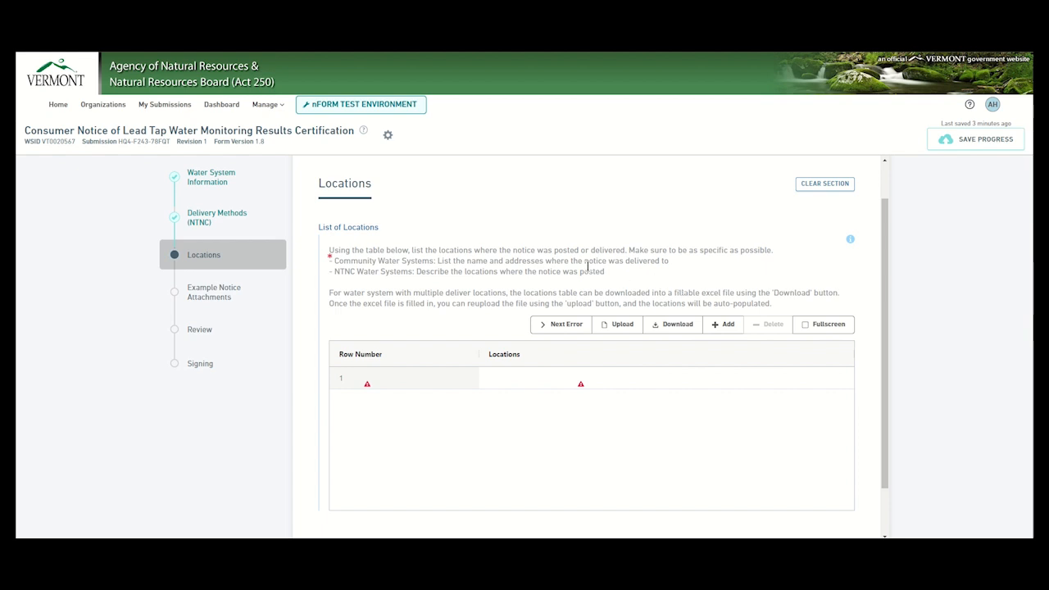
Step: List two posting locations: 'Posted by front door' and 'Posted in staff lounge'
left_click(522, 374)
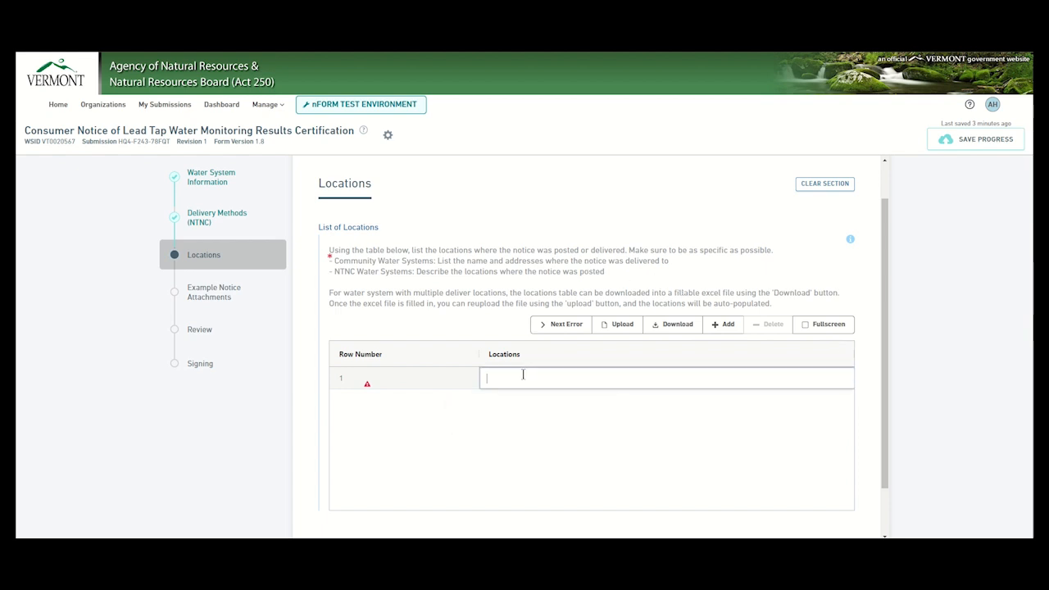
type("Posted by")
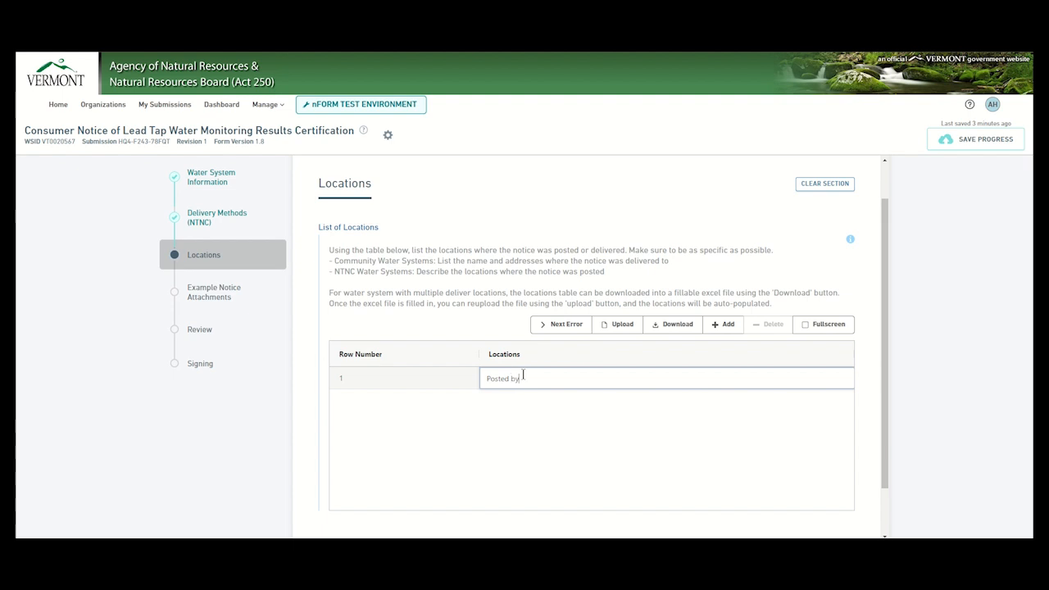
type(" front door")
left_click(722, 324)
left_click(610, 396)
type("P")
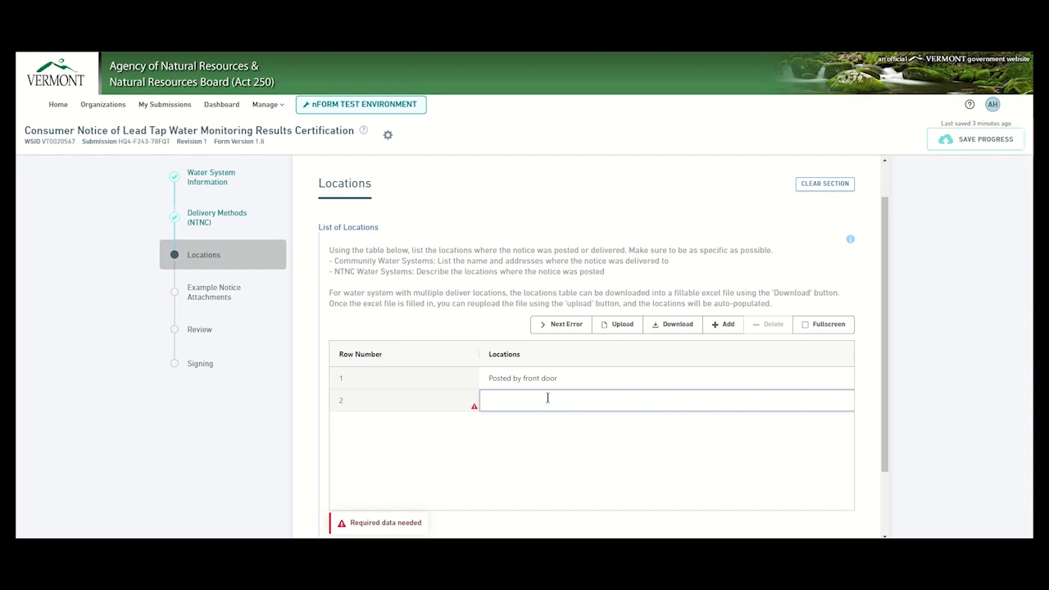
type("osted ")
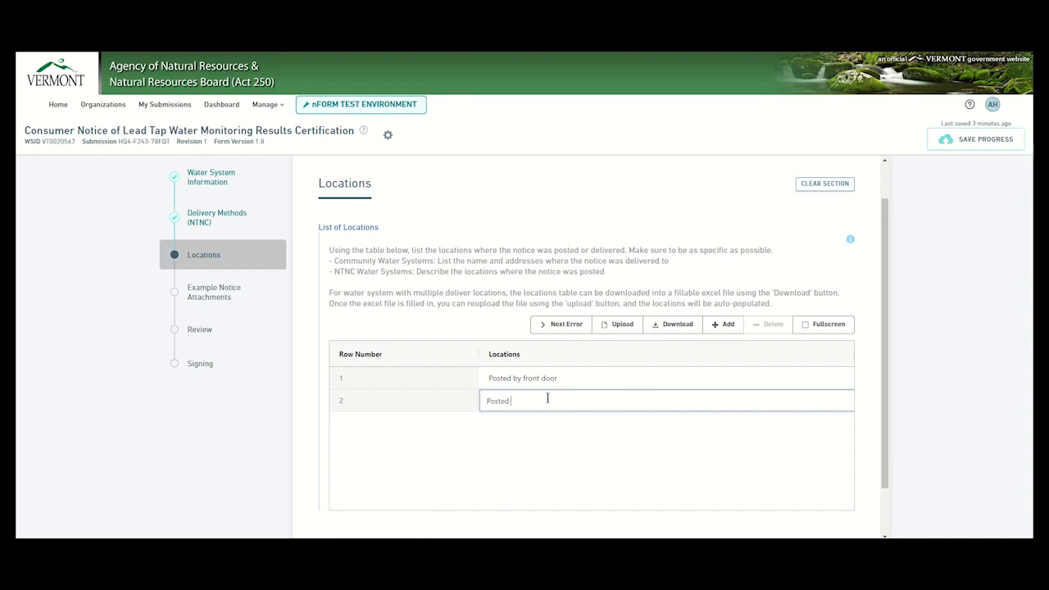
type("in staff lounge")
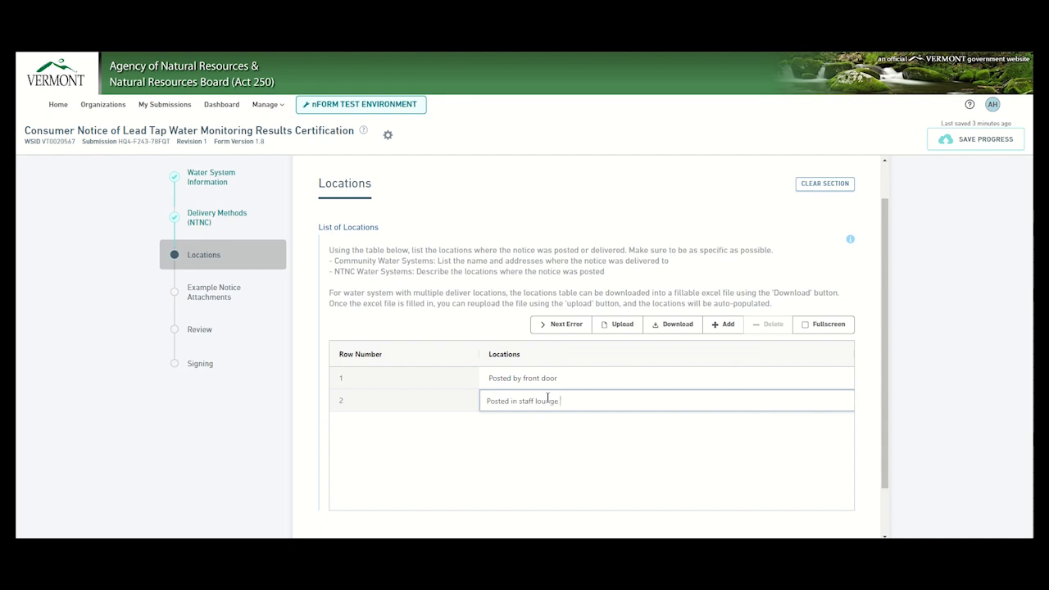
scroll(685, 429, "down", 1)
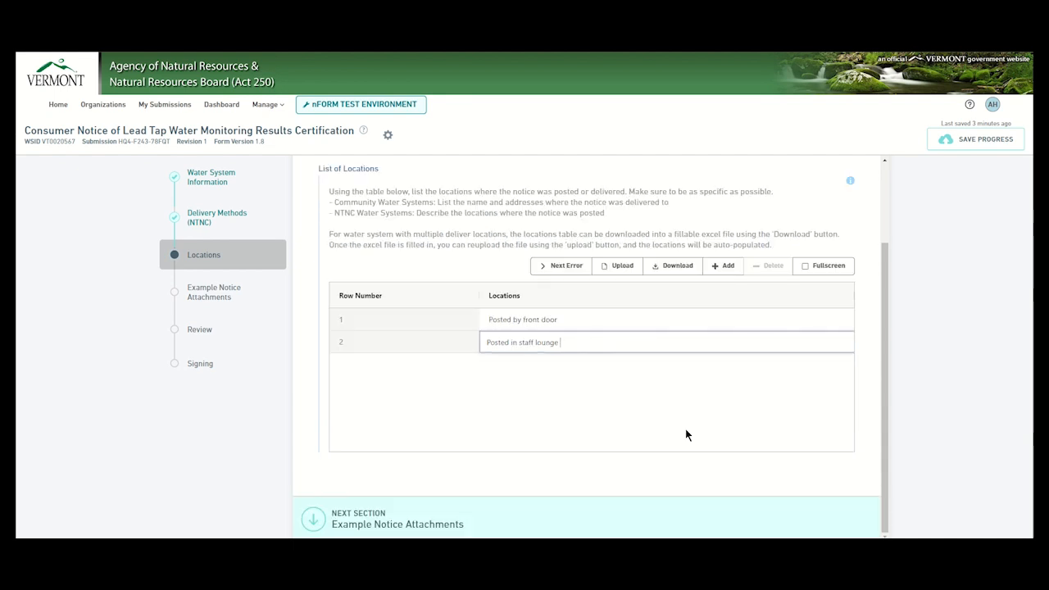
Step: Attach '20567 example notice.pdf' as the example notice and proceed to Review
left_click(379, 521)
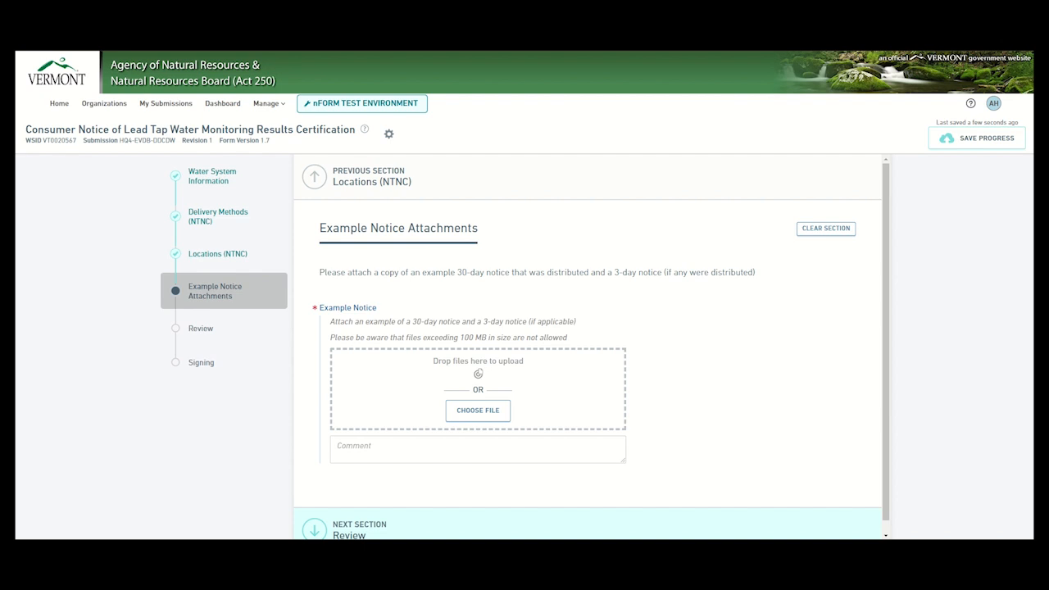
left_click_drag(348, 400, 362, 384)
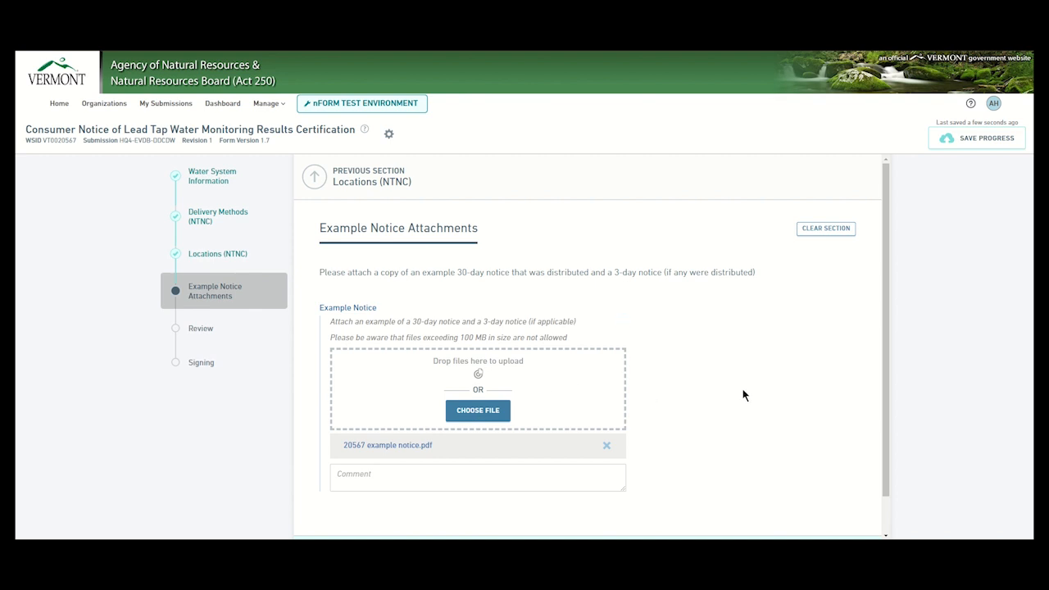
scroll(743, 395, "down", 1)
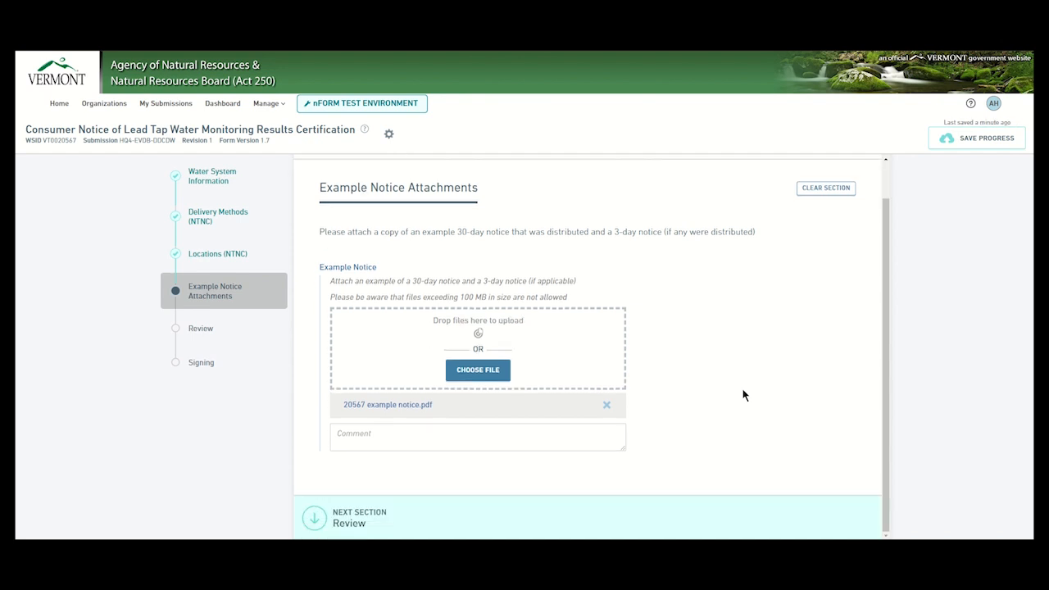
left_click(403, 517)
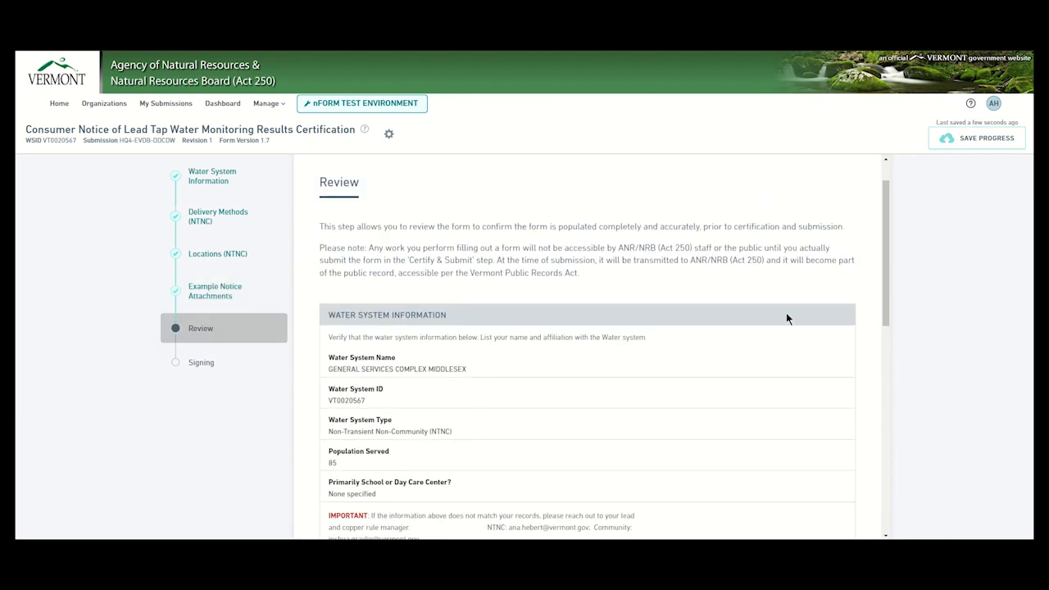
Step: Scroll through all review entries, including both locations and the attached notice, then continue to Signing
scroll(786, 319, "up", 1)
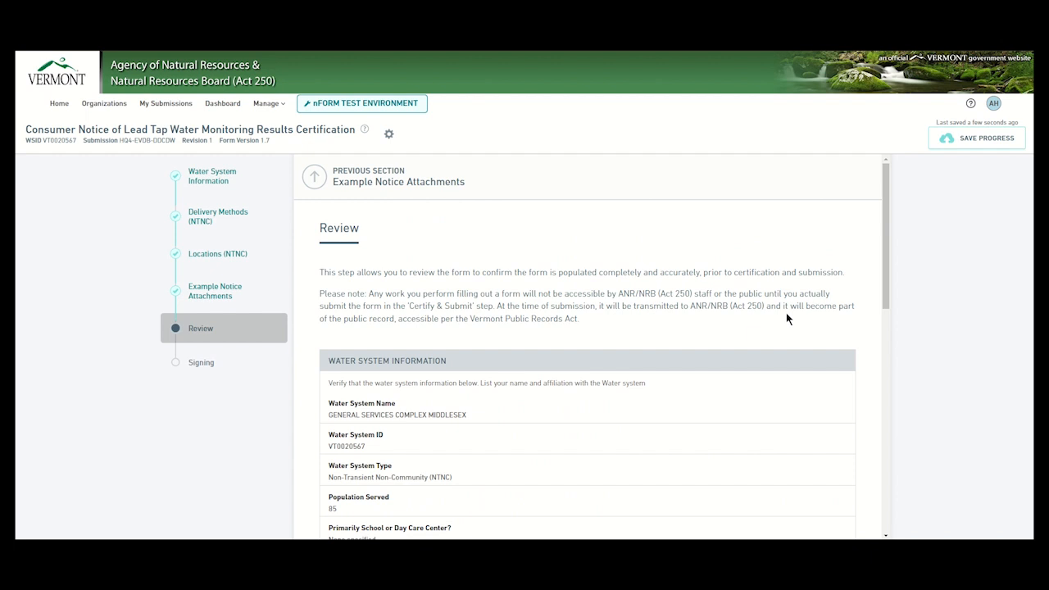
scroll(786, 319, "down", 4)
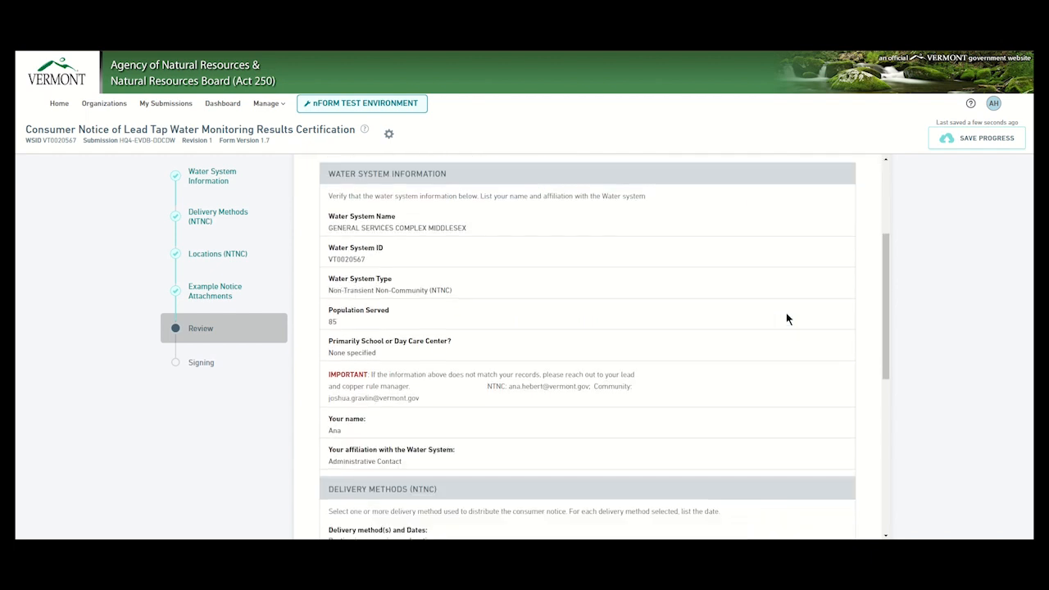
scroll(786, 319, "down", 2)
scroll(786, 319, "down", 5)
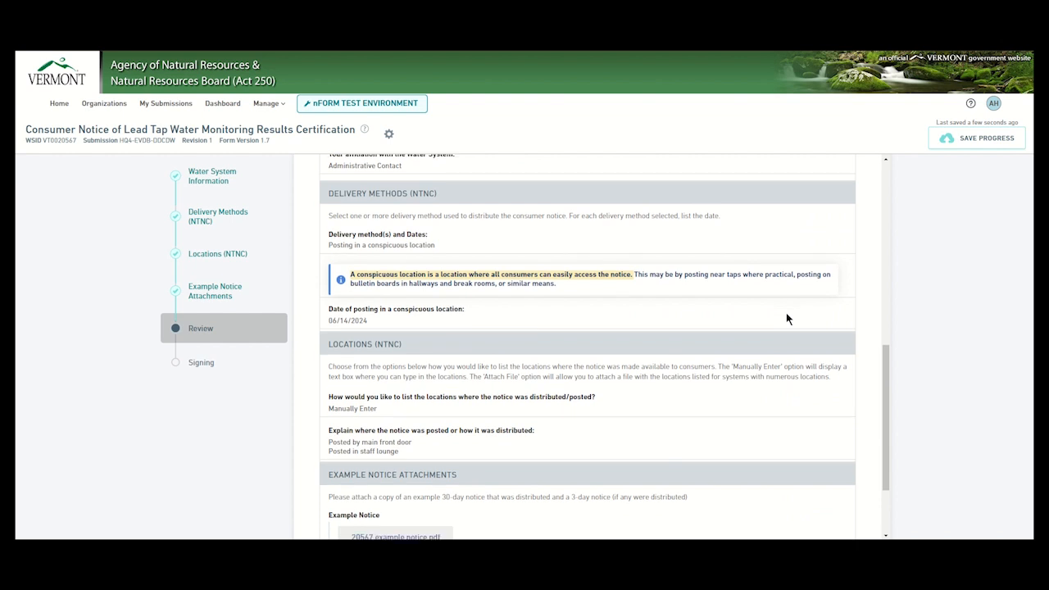
scroll(786, 319, "down", 2)
scroll(786, 313, "down", 2)
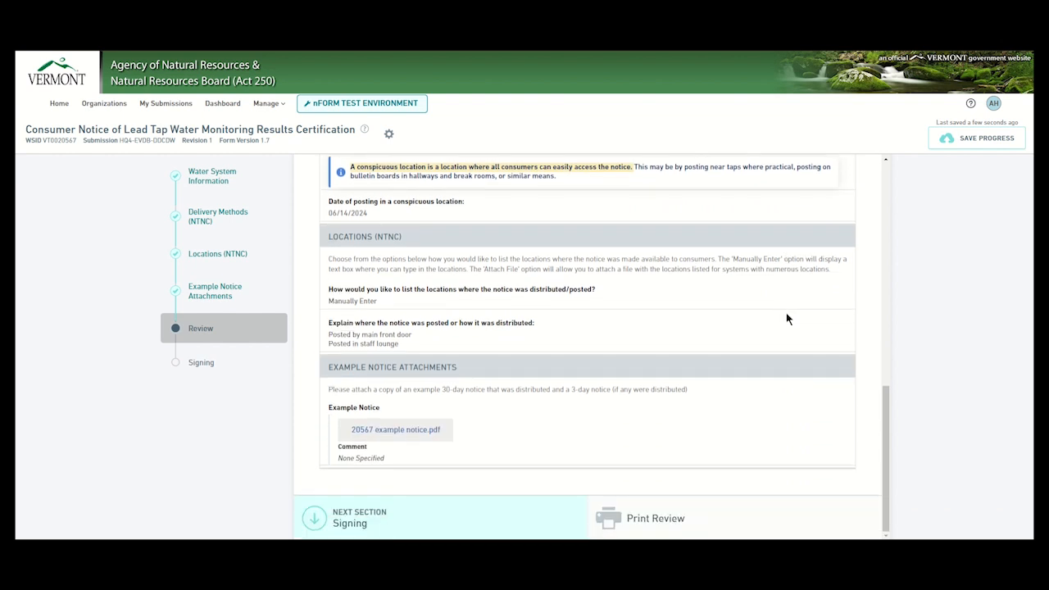
left_click(392, 524)
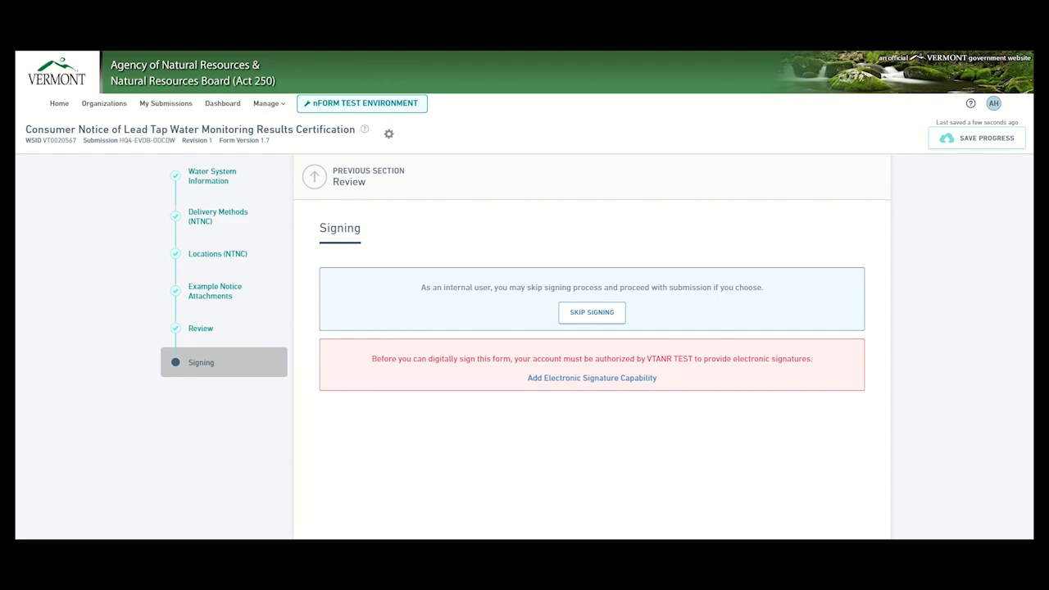
Step: Skip signing to bring up the Certify & Submit dialog
left_click(586, 312)
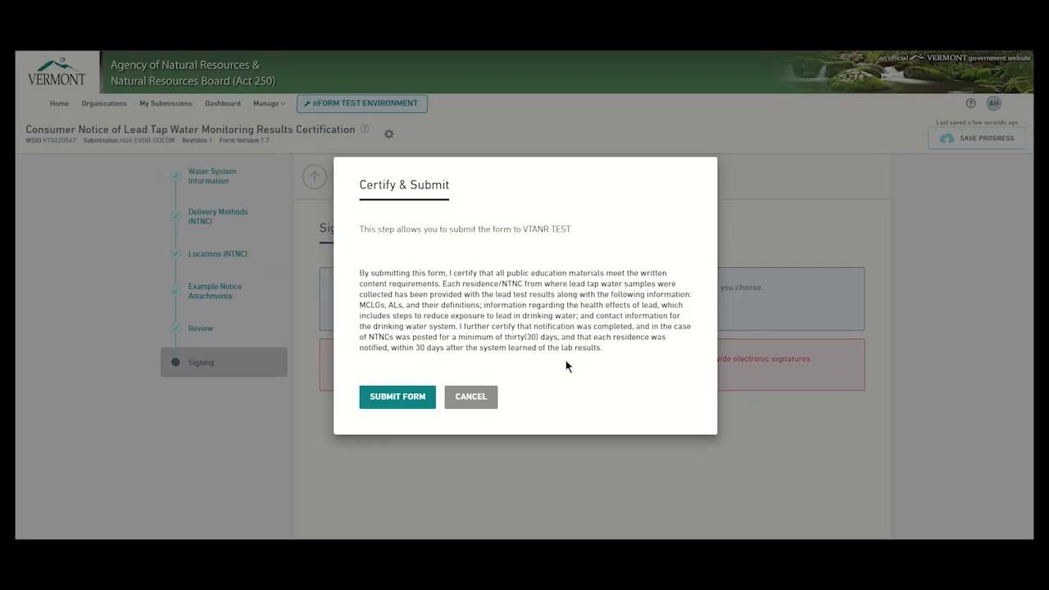